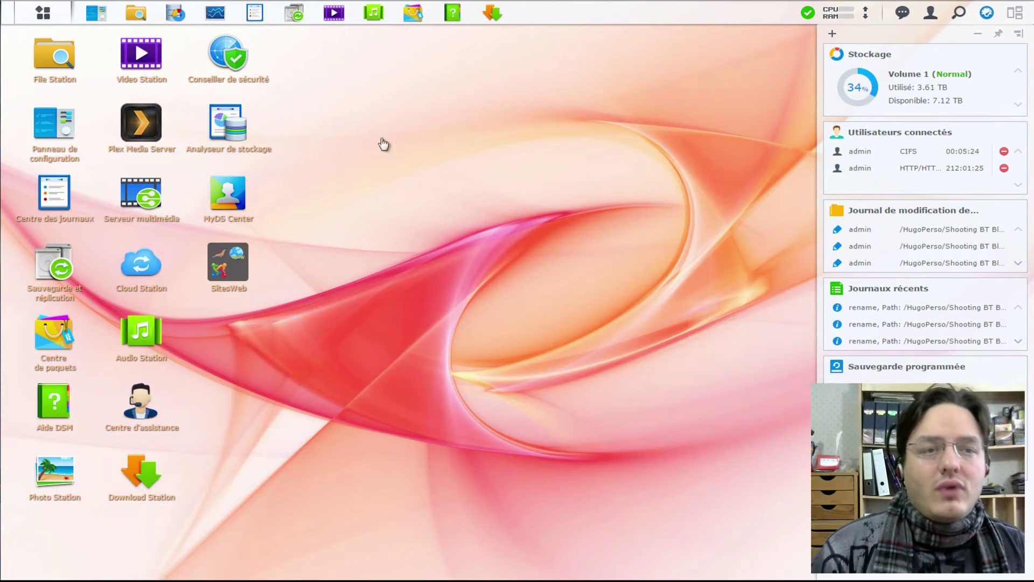
Step: Open the Planif. alim. settings of Matériel et alimentation in a maximized Panneau de configuration, and toggle all schedules on and back off
left_click(97, 13)
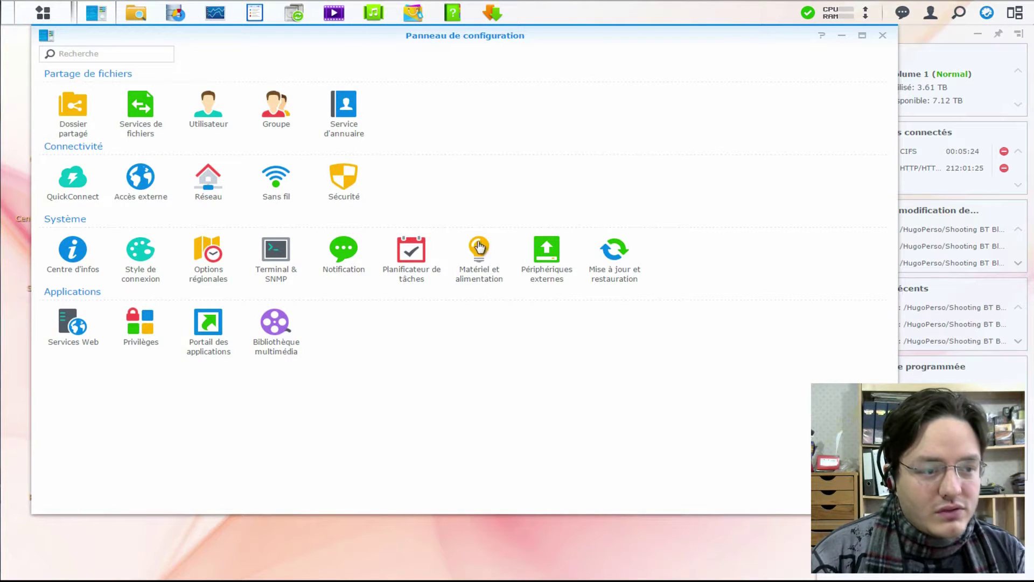
left_click(483, 274)
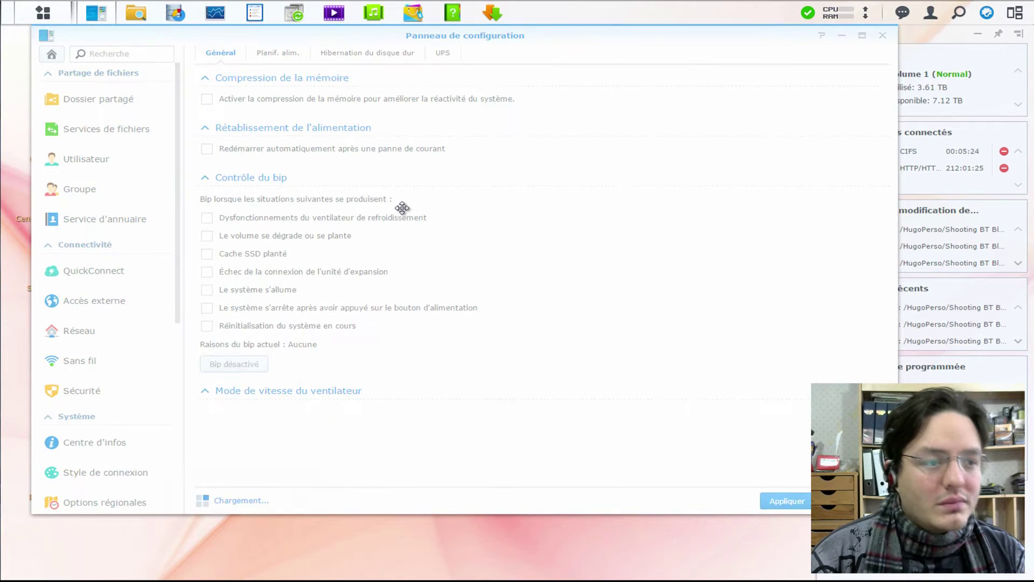
double_click(484, 38)
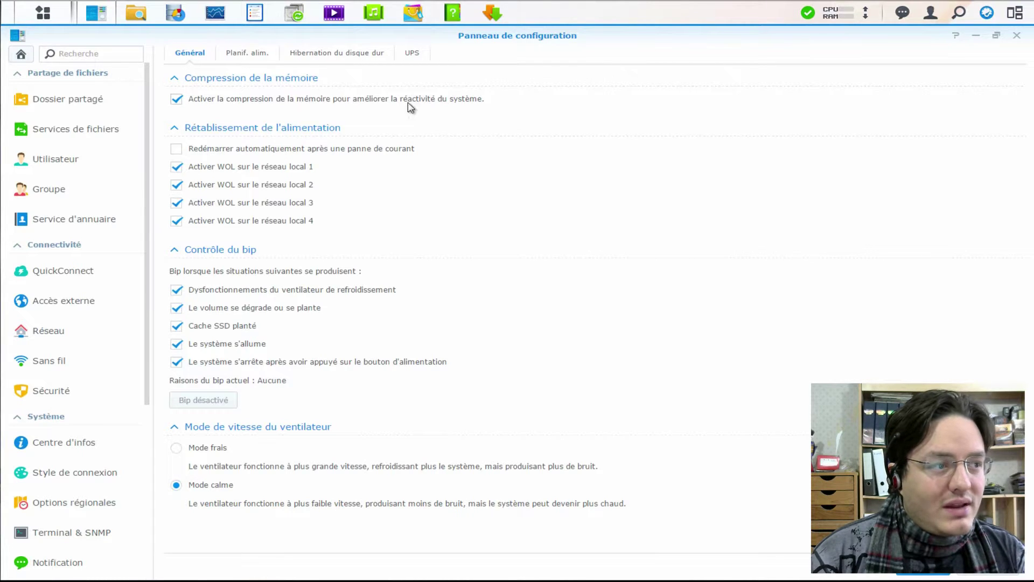
left_click(256, 59)
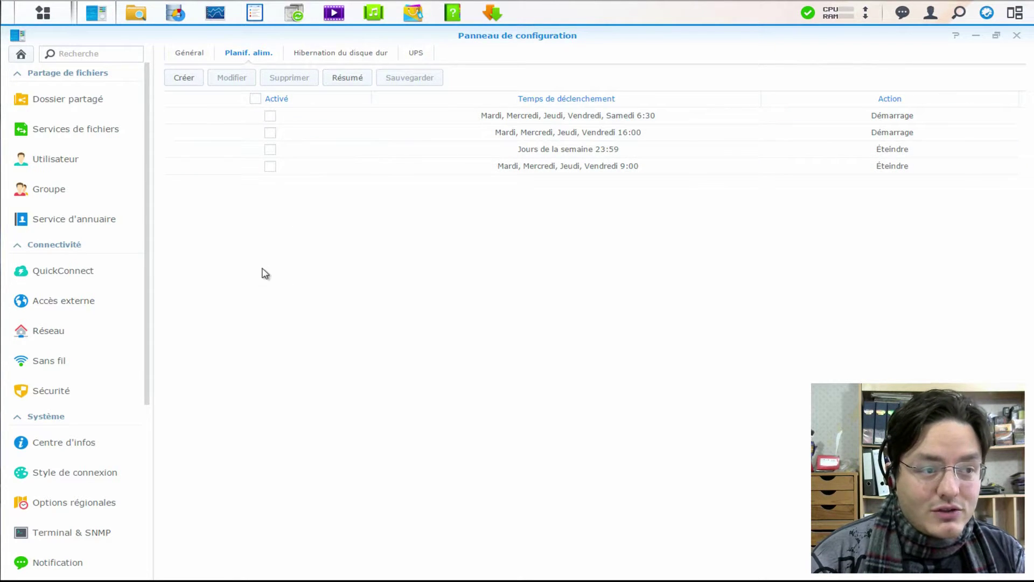
left_click(256, 99)
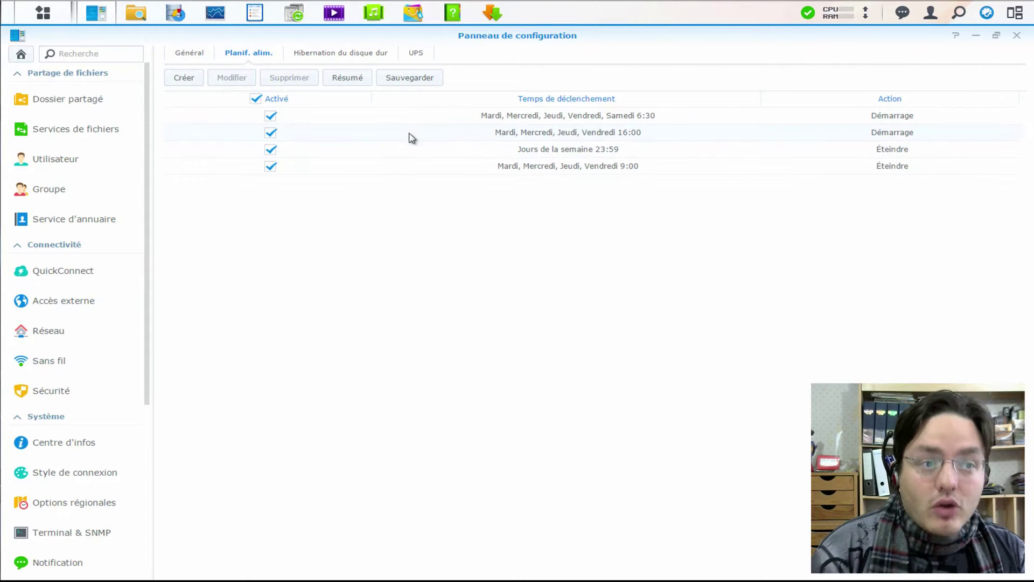
left_click(257, 100)
Step: Create a power schedule with the action Démarrage, date Quotidienne and time 07:00
left_click(188, 84)
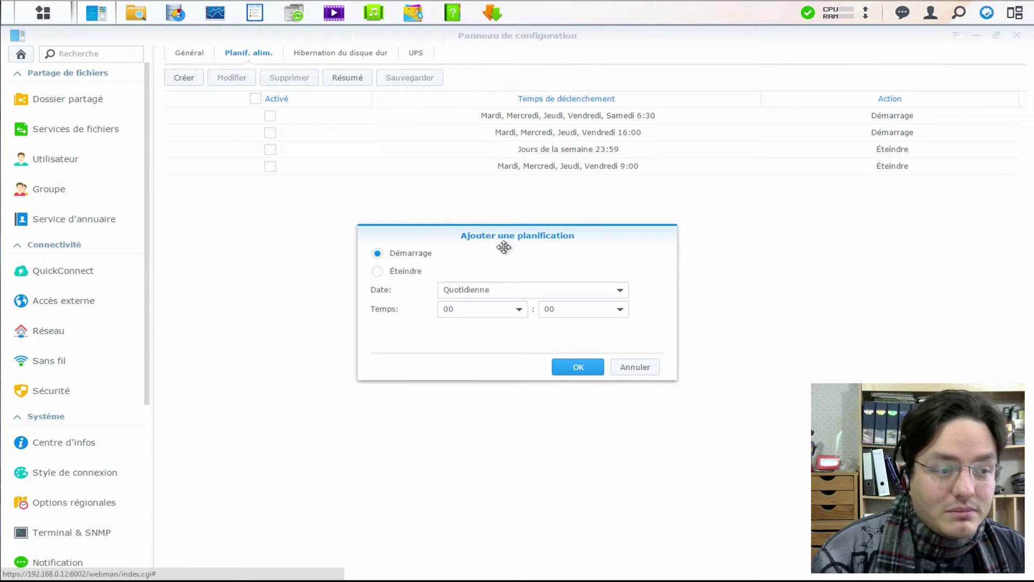
left_click(620, 292)
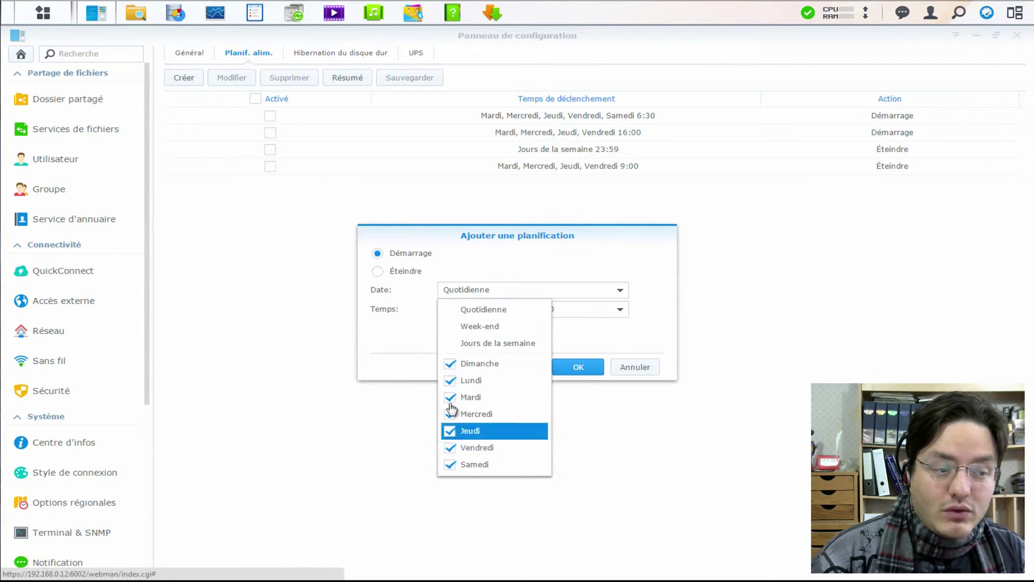
left_click(647, 331)
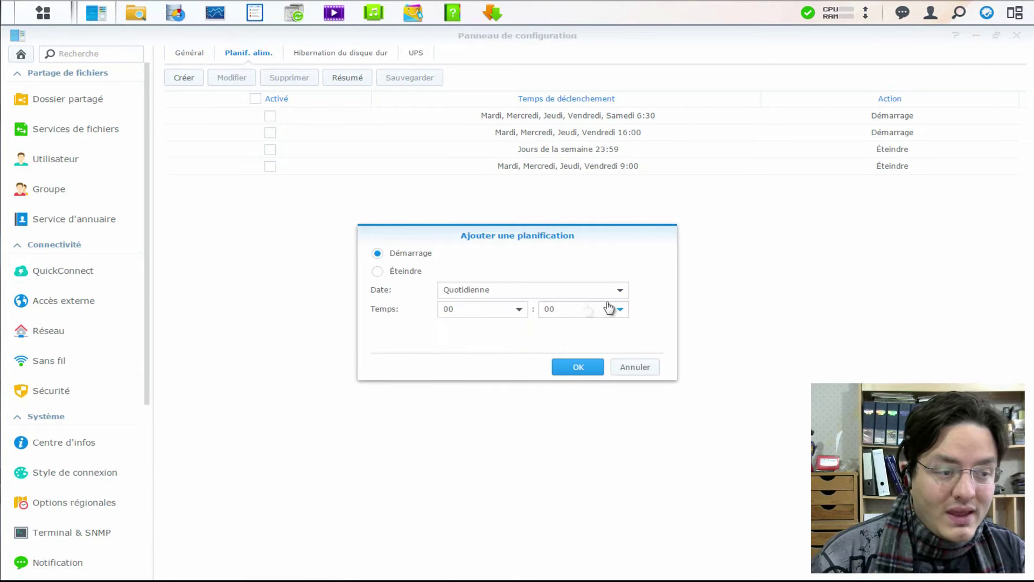
left_click(512, 309)
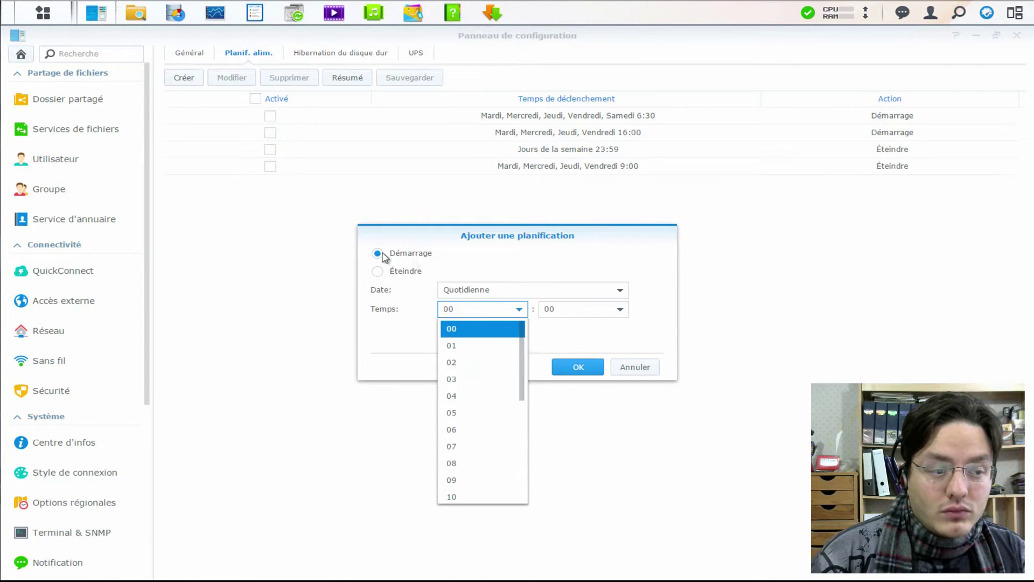
left_click(522, 294)
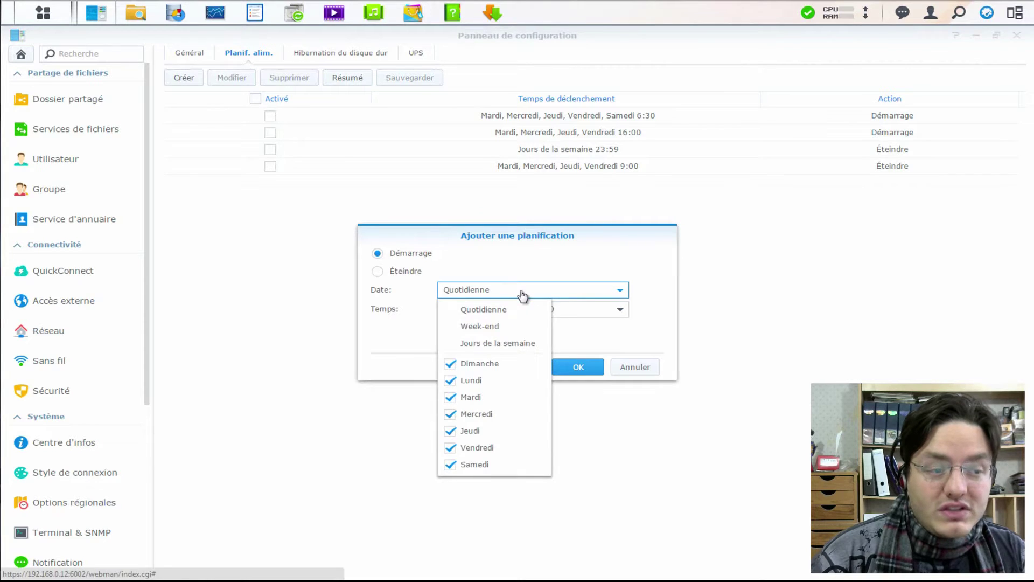
left_click(405, 336)
left_click(487, 310)
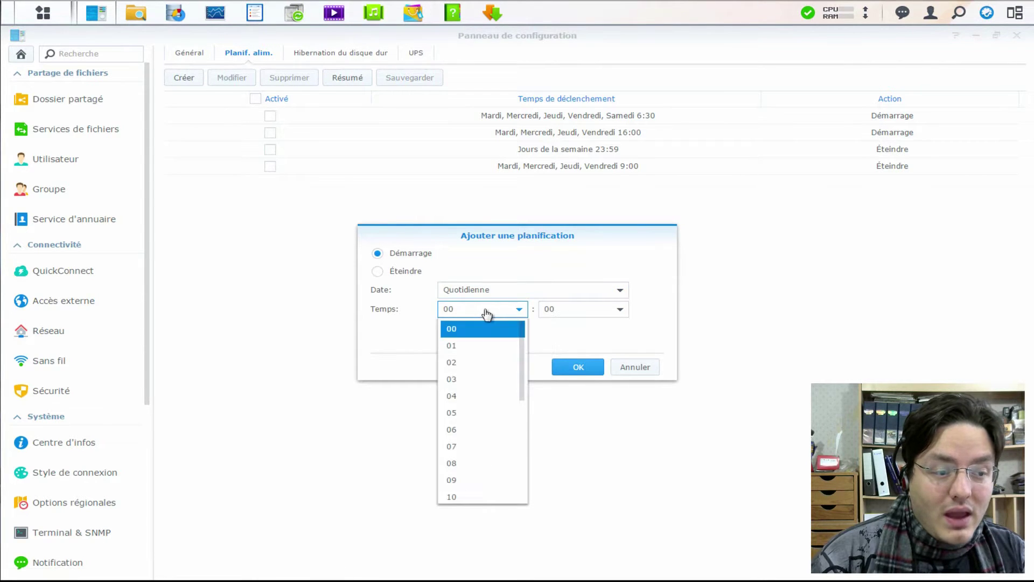
left_click(493, 440)
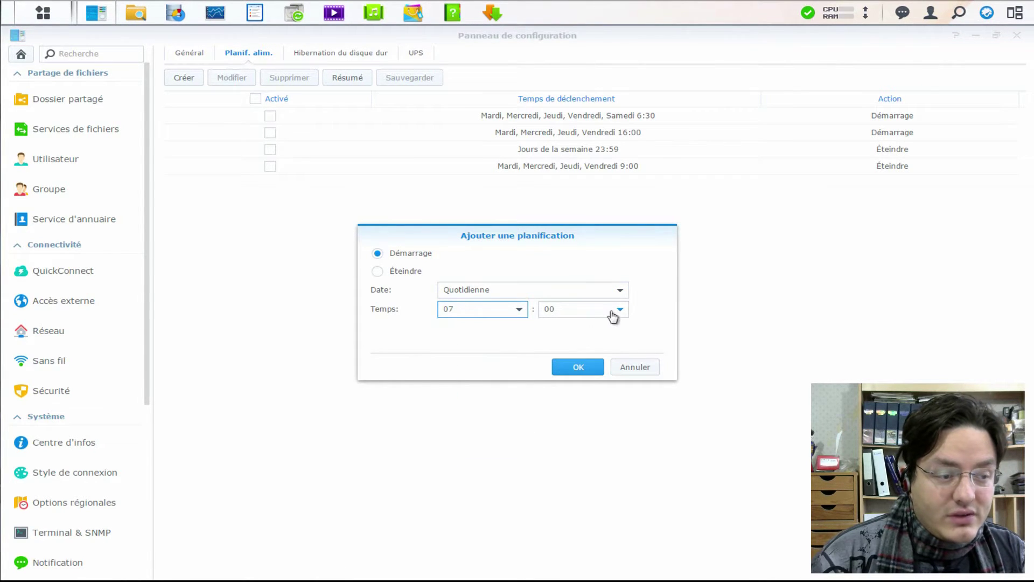
left_click(578, 366)
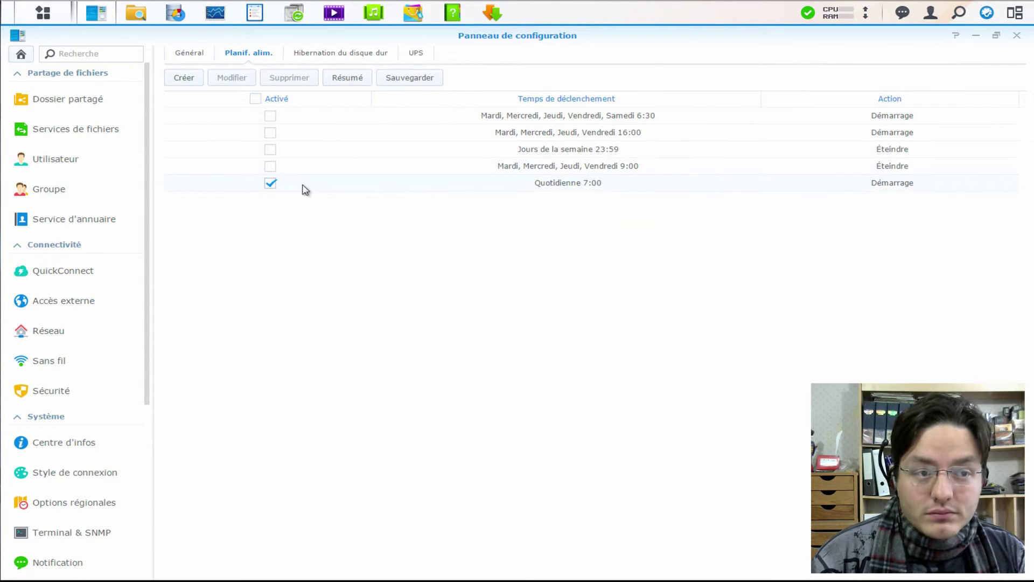
Step: Disable the Quotidienne 7:00 schedule, enable the 6:30 startup and the 23:59 and 9:00 shutdown schedules, and save
left_click(270, 184)
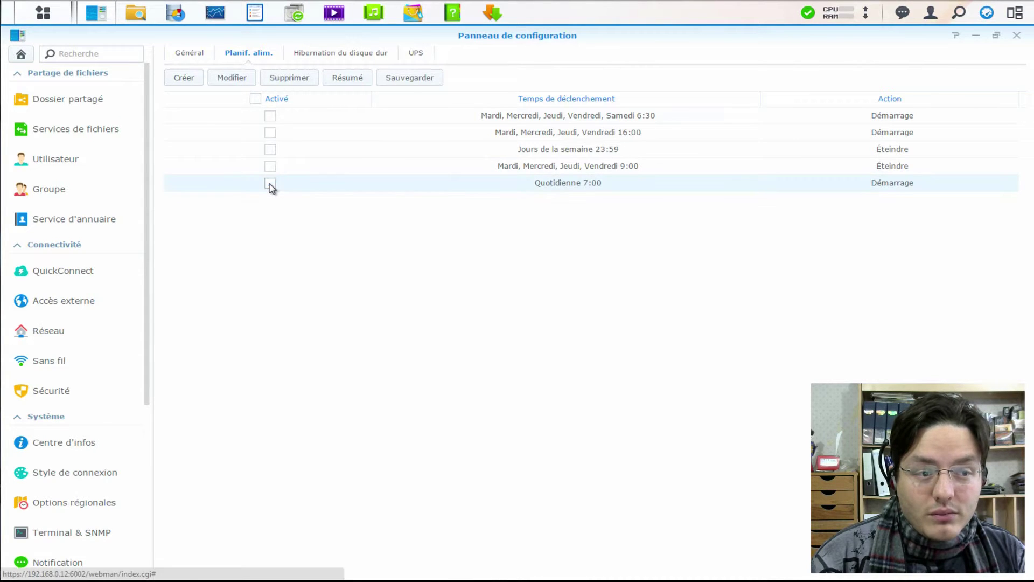
left_click(269, 116)
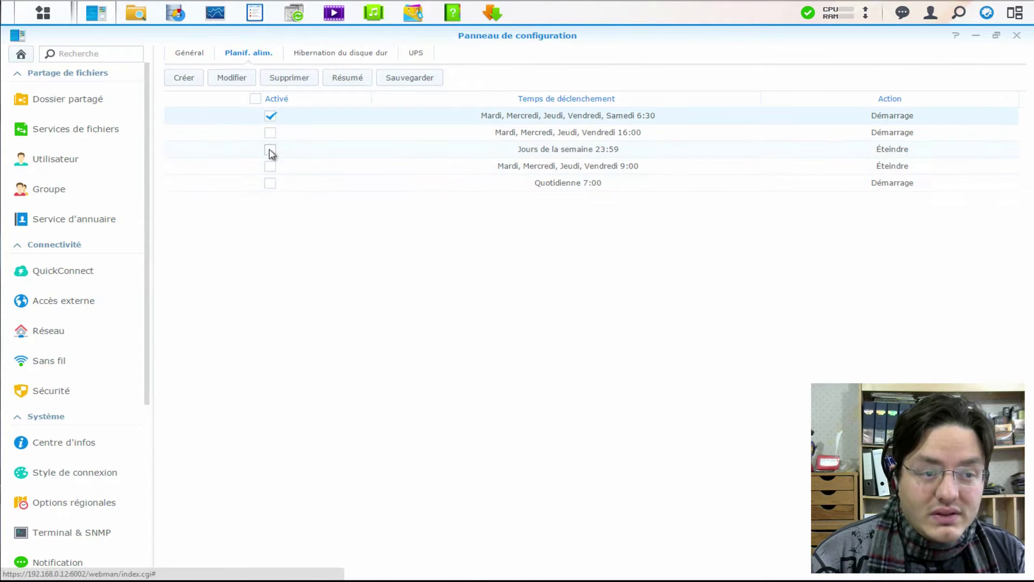
left_click(269, 149)
left_click(270, 166)
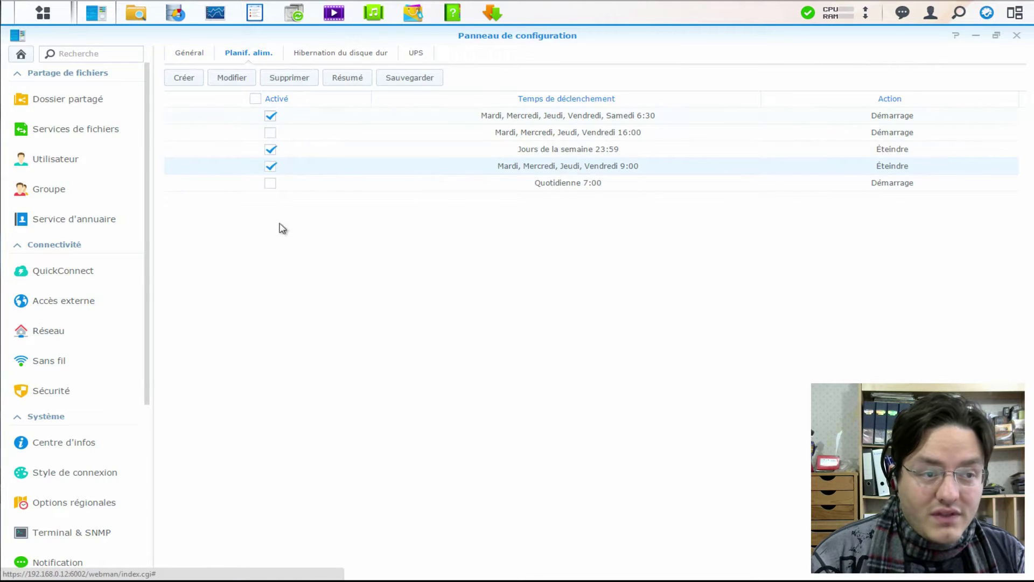
left_click(416, 79)
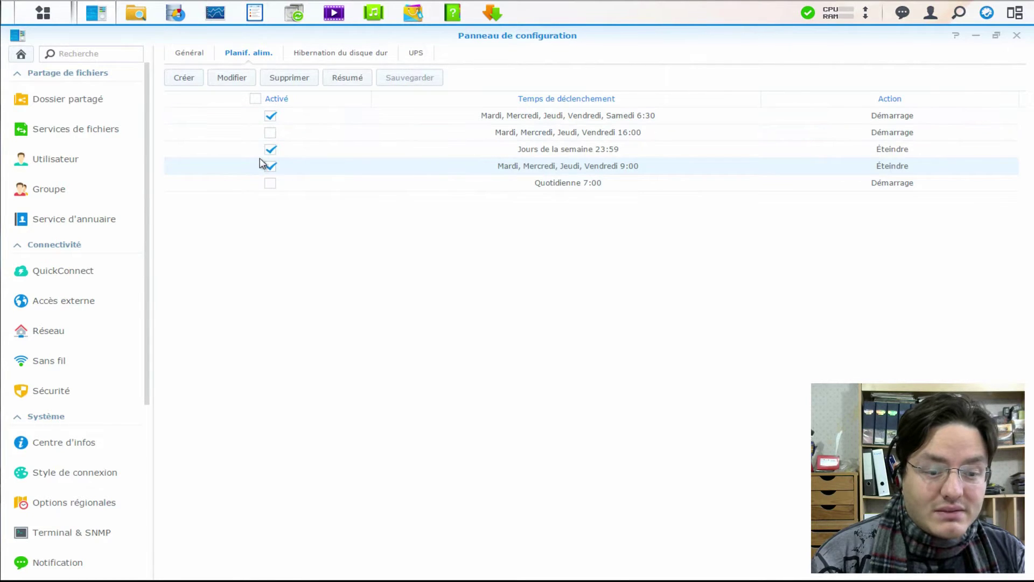
Step: Disable all power schedules at once, save, and view the weekly Résumé
left_click(255, 99)
left_click(255, 99)
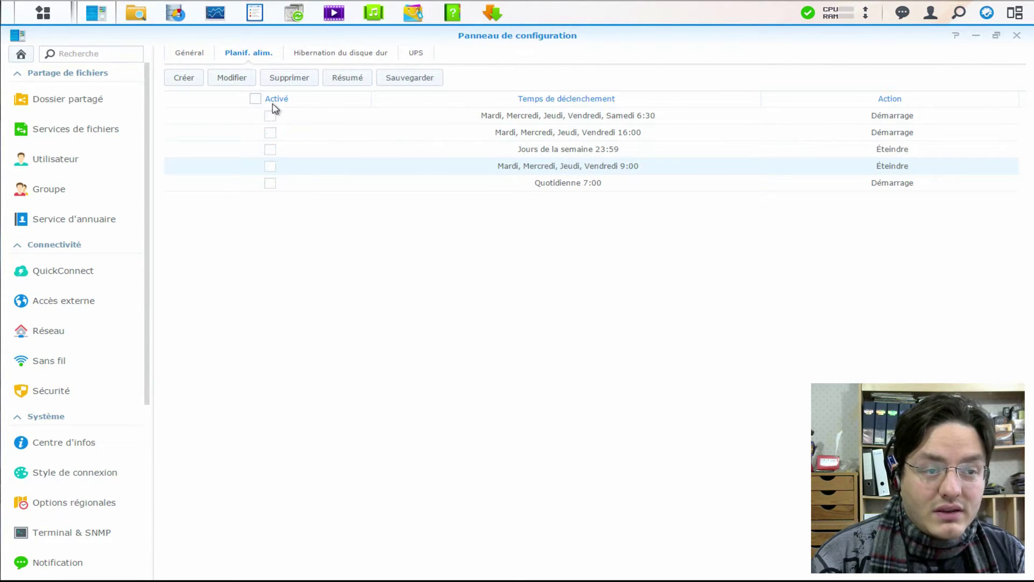
left_click(410, 77)
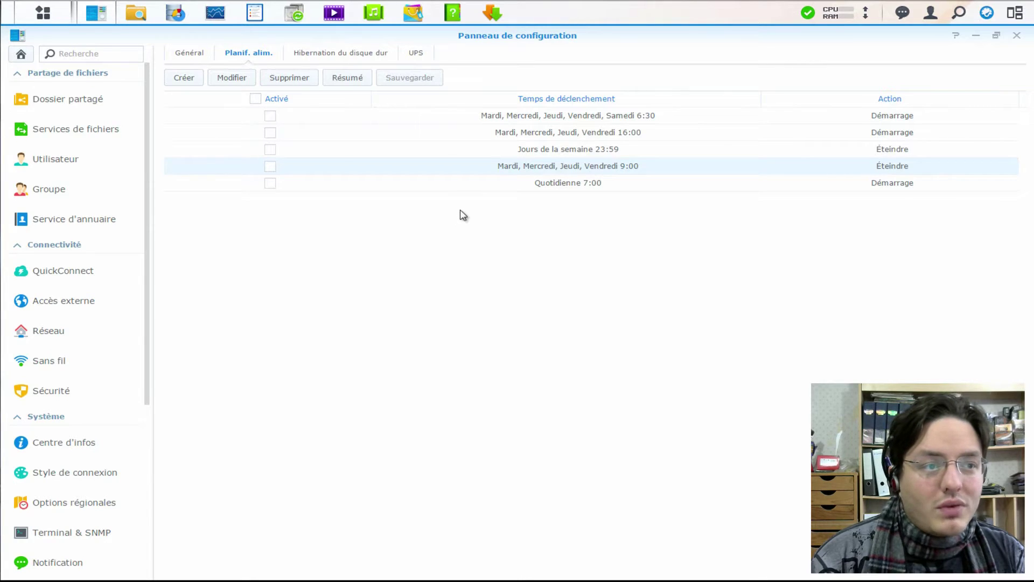
left_click(347, 78)
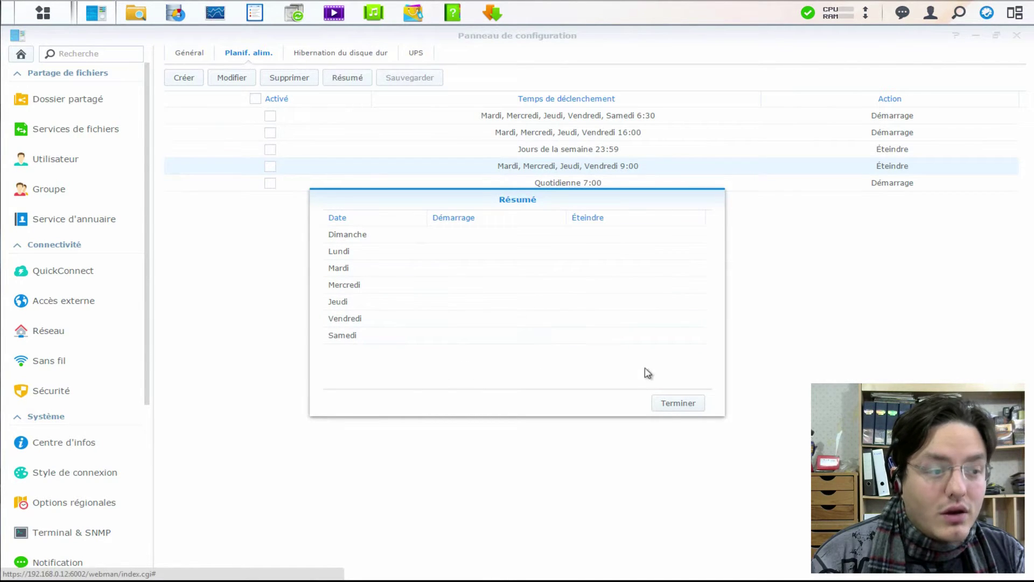
left_click(676, 405)
Step: Enable the 6:30, 16:00, 23:59 and 9:00 schedules, save them, and review their startup and shutdown times in the Résumé
left_click(269, 115)
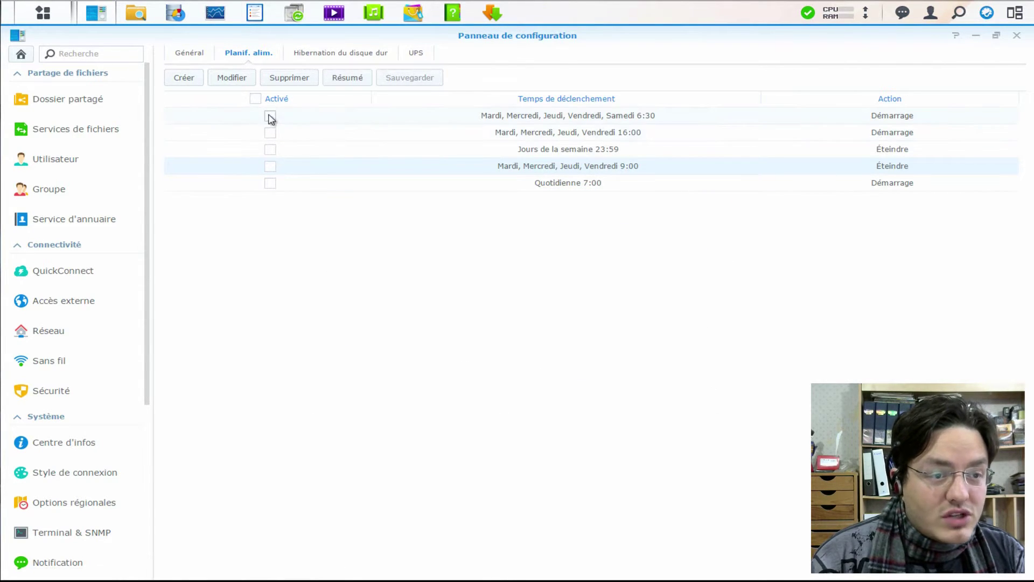
left_click(270, 132)
left_click(270, 149)
left_click(270, 165)
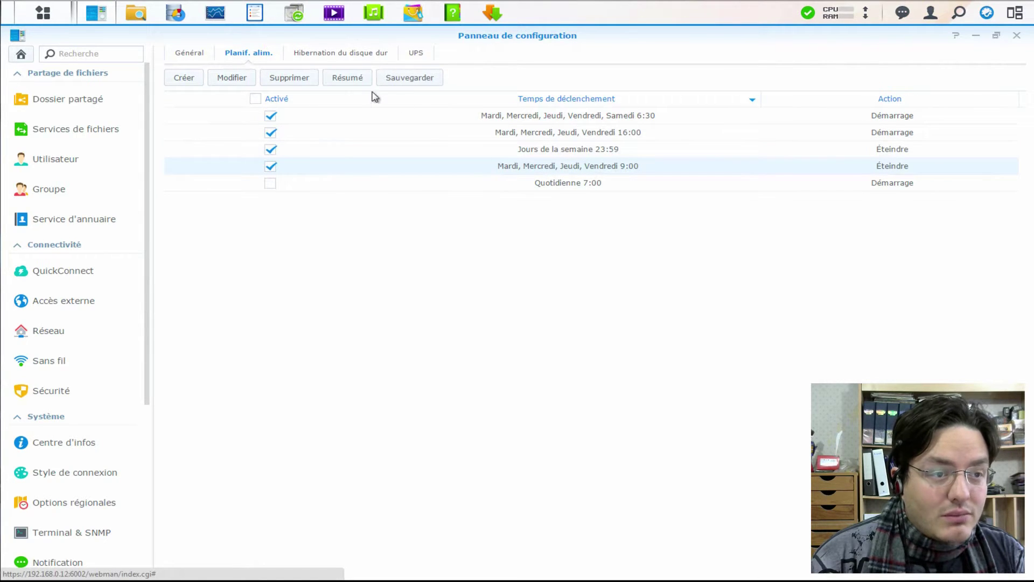
left_click(434, 84)
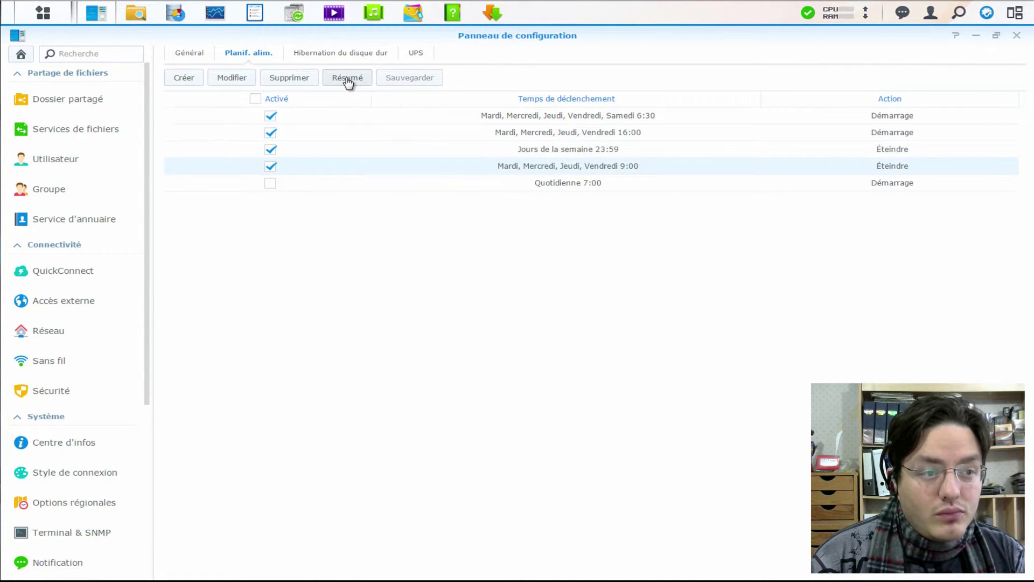
left_click(347, 79)
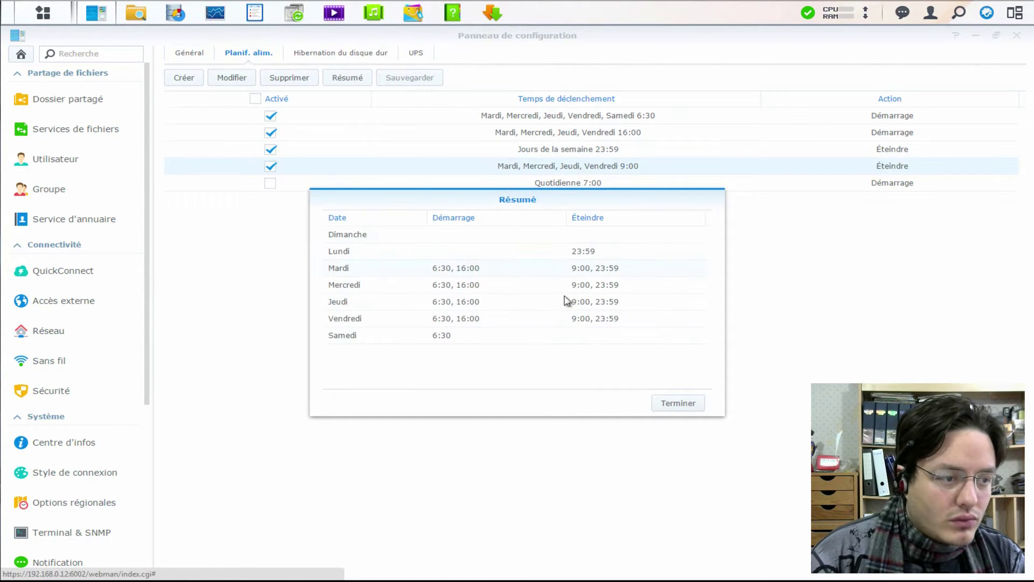
left_click(692, 406)
Step: Turn off every schedule, including the Quotidienne 7:00 one, and save the schedule list
left_click(255, 99)
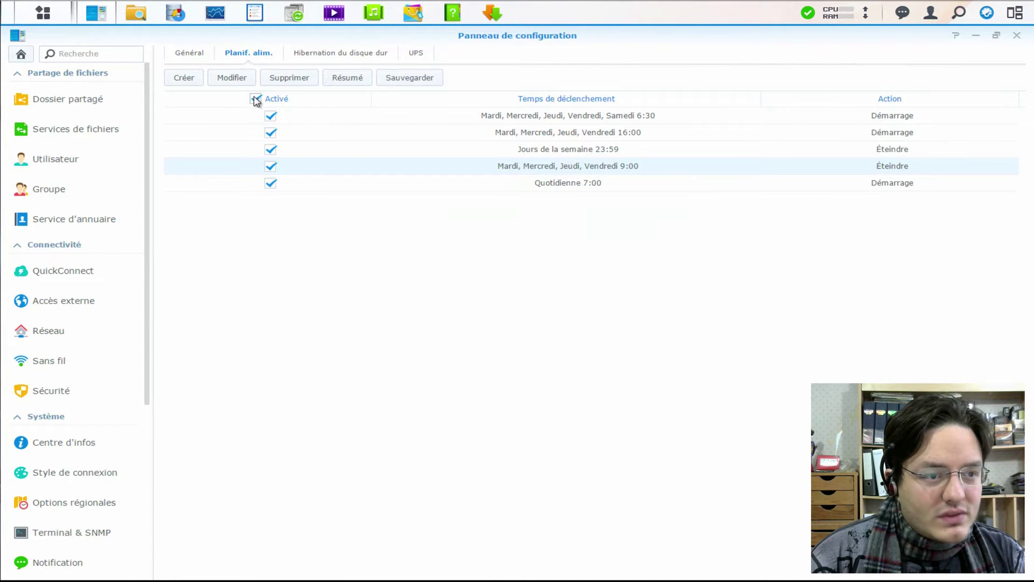
left_click(254, 99)
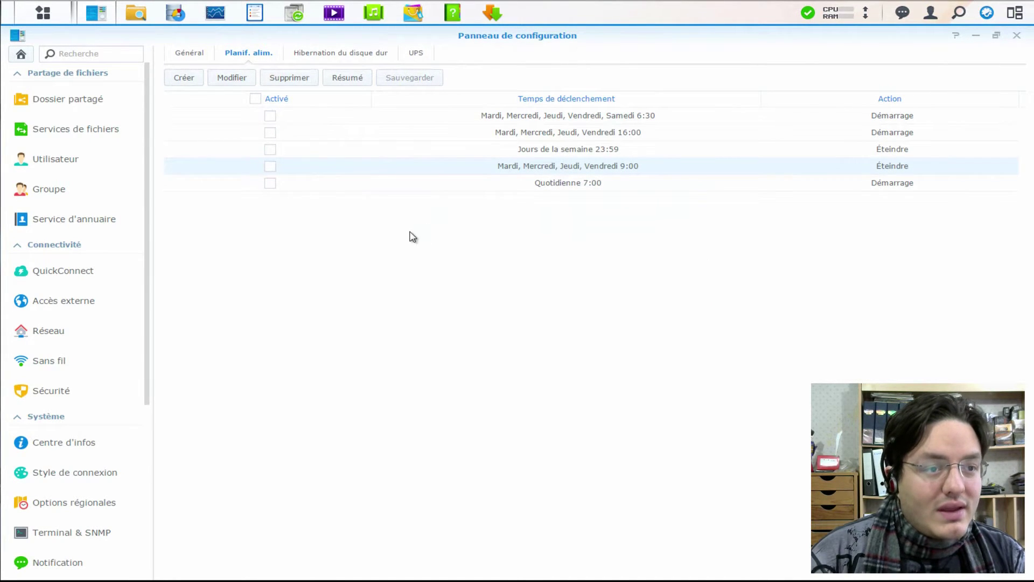
Step: Examine the Hibernation du disque dur settings and the available inactivity times for internal SATA and USB disks
left_click(358, 56)
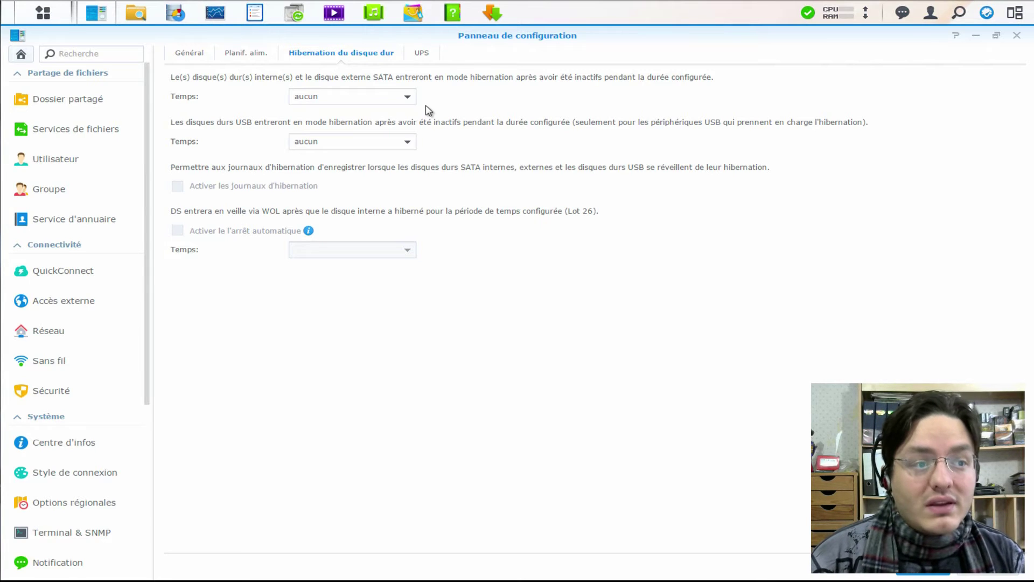
left_click(405, 98)
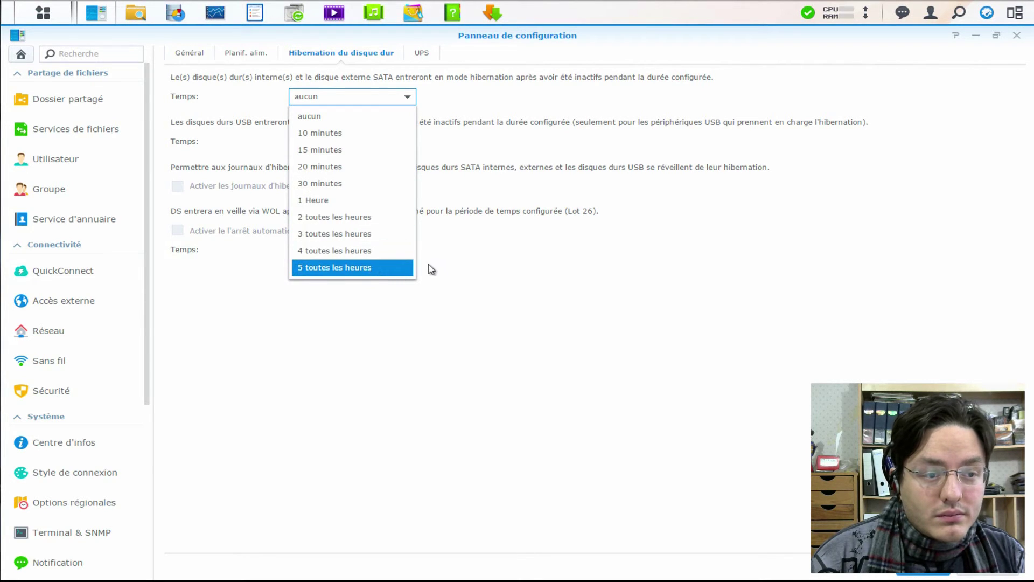
left_click(512, 270)
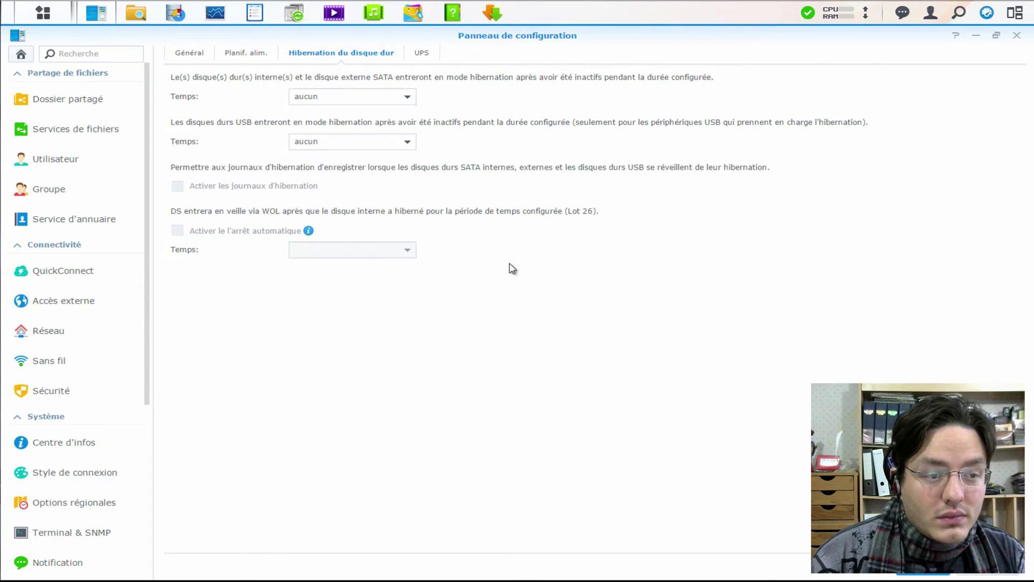
left_click(365, 144)
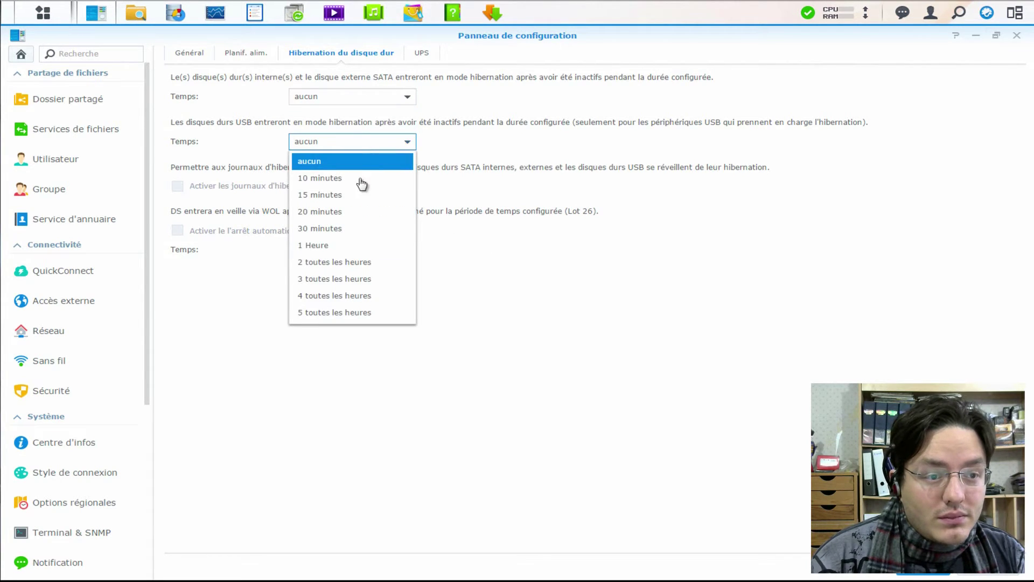
left_click(455, 153)
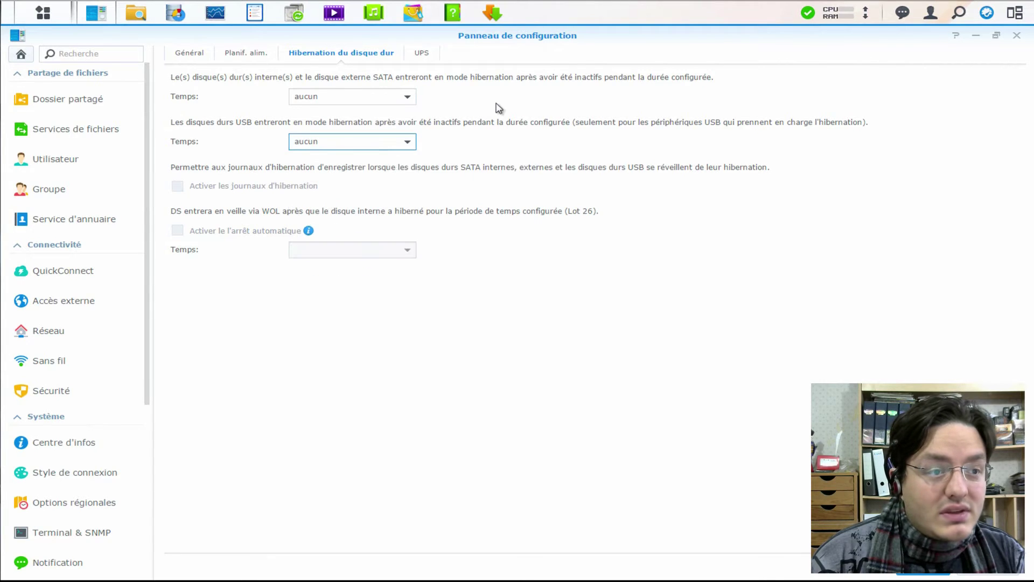
left_click(399, 100)
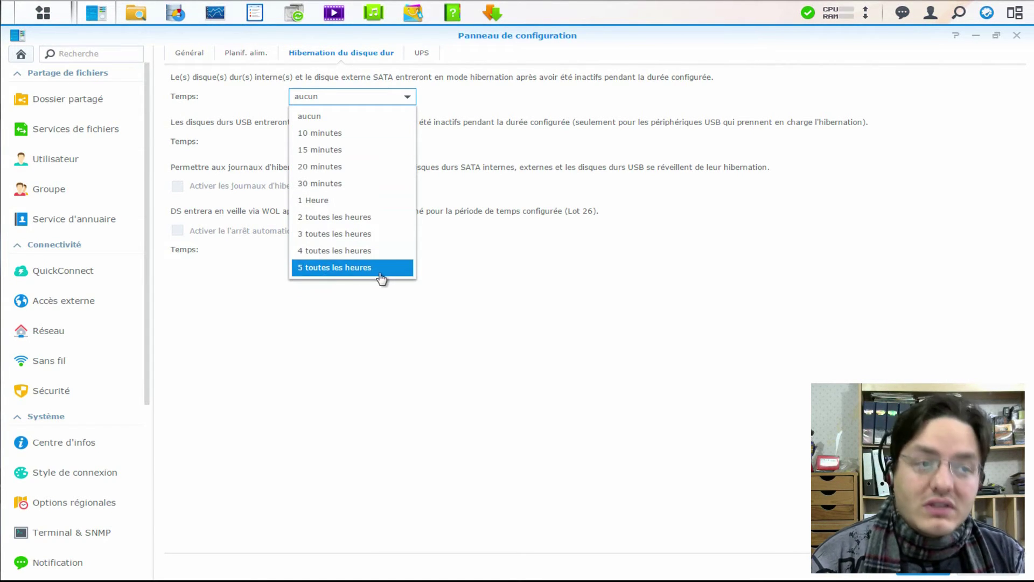
left_click(458, 274)
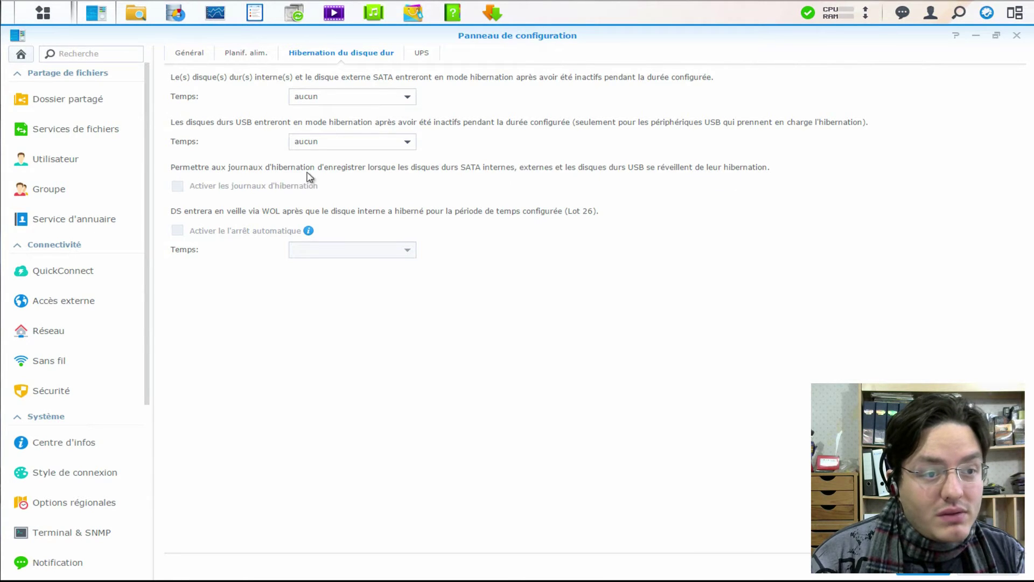
Step: Set the internal disk hibernation time to 1 Heure and enable automatic shutdown with a time of 5 toutes les heures
left_click(374, 100)
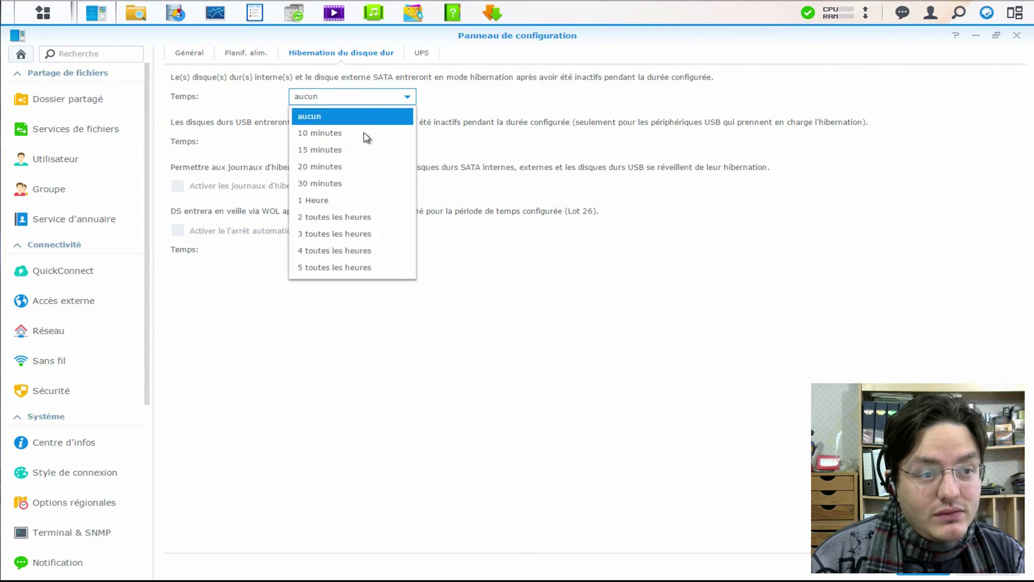
left_click(343, 201)
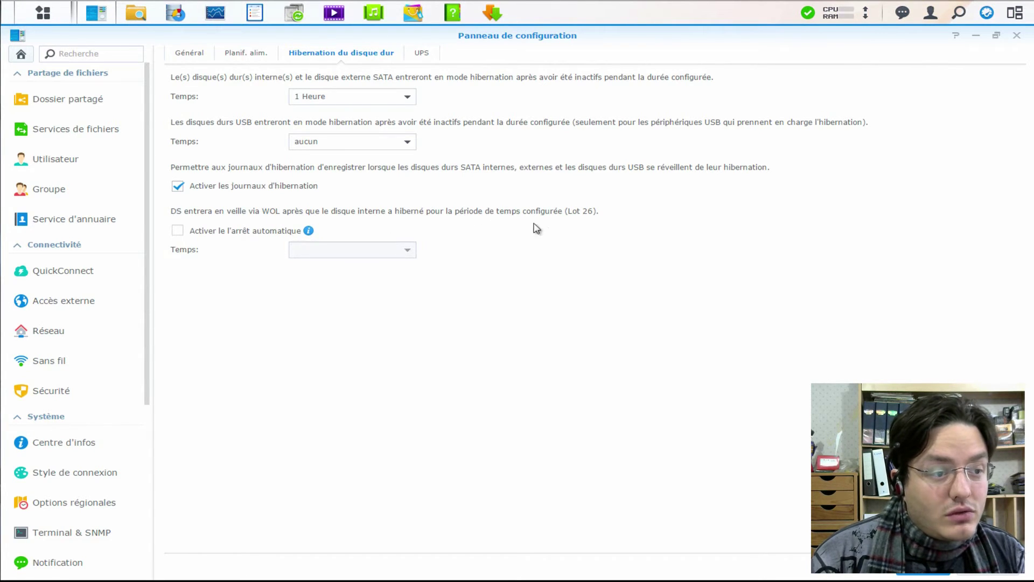
left_click(177, 230)
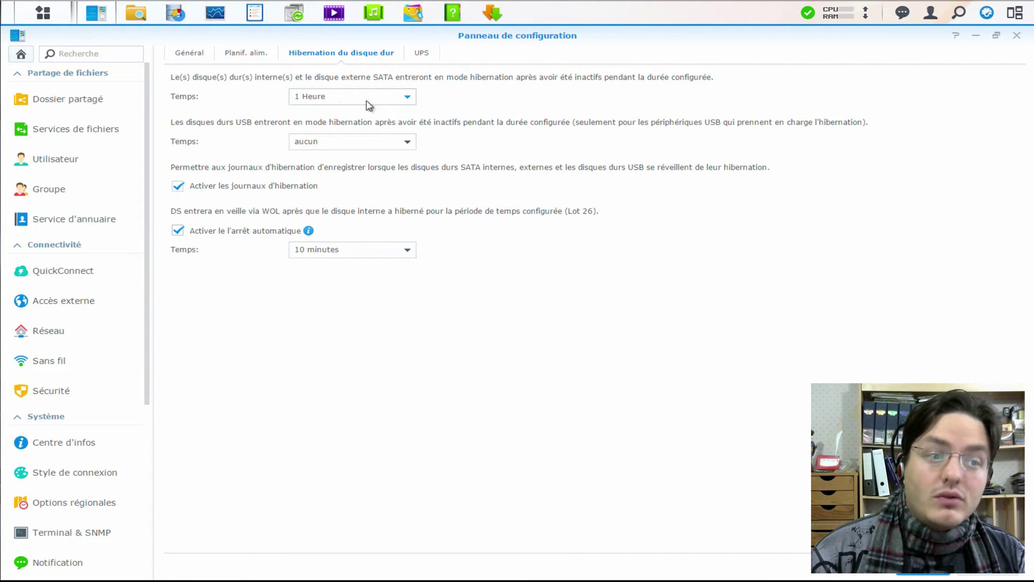
left_click(408, 252)
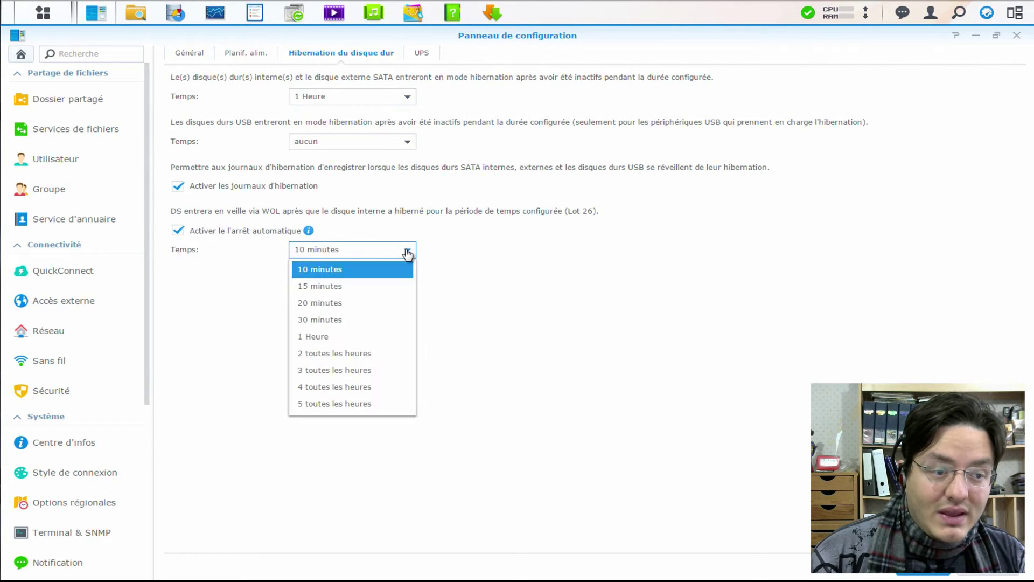
left_click(376, 411)
left_click(448, 301)
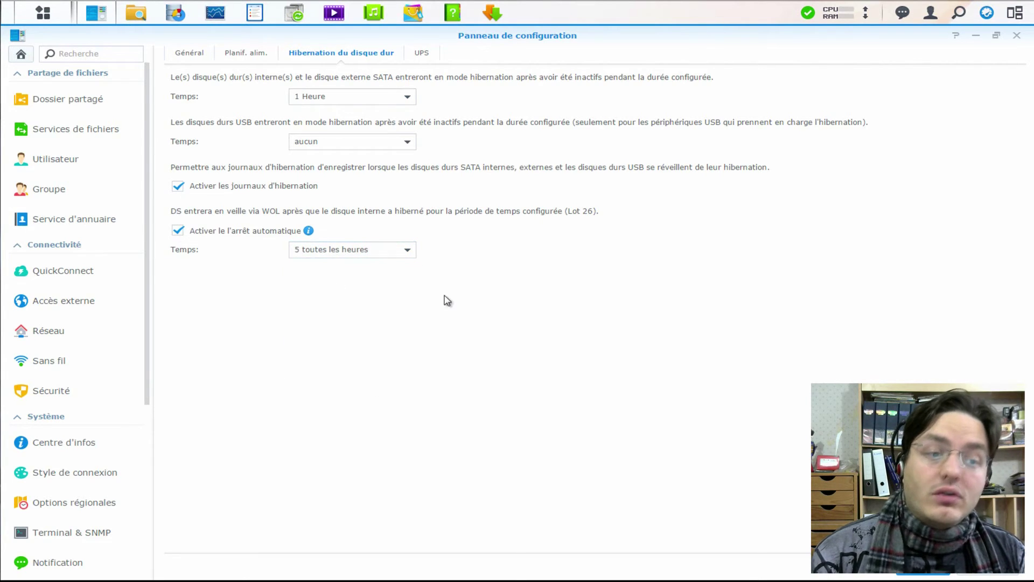